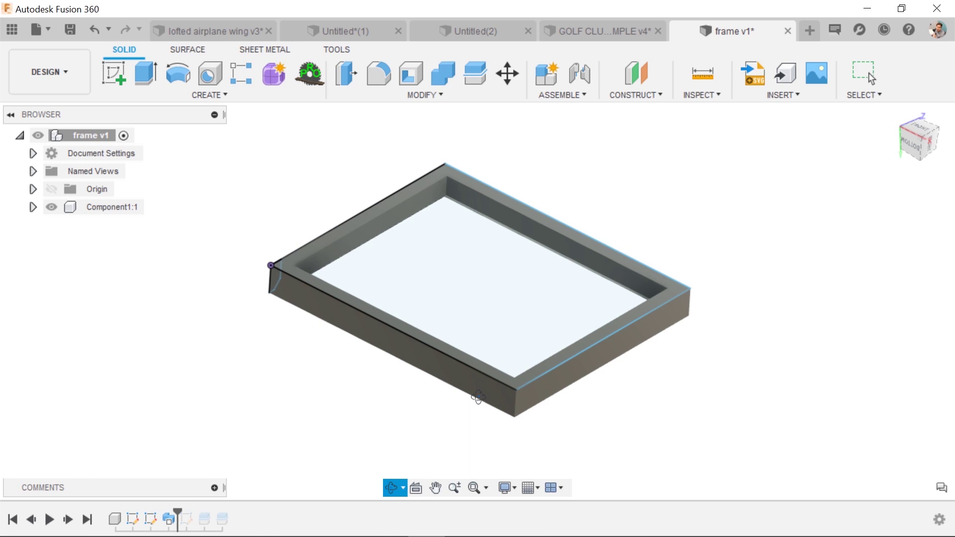
- Orbit the frame, then switch to the FRONT view from the ViewCube
left_click_drag(478, 397, 448, 407)
key("Escape")
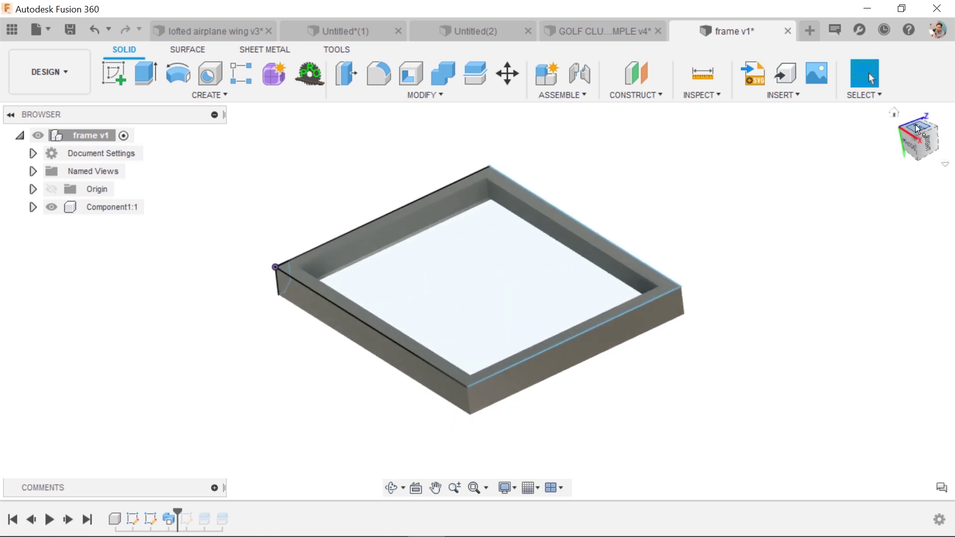
left_click(909, 140)
- Start a new sketch on the frame's front face
left_click(108, 67)
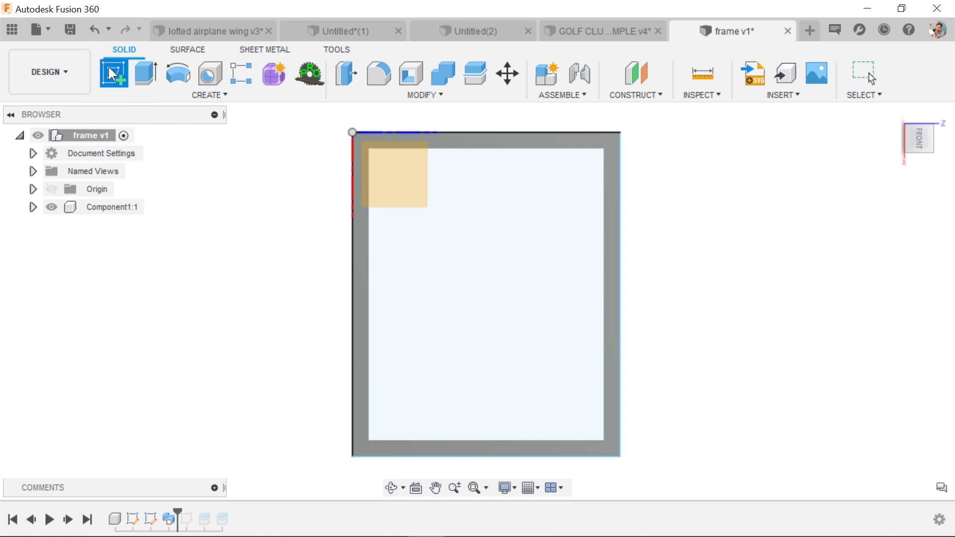
left_click(411, 180)
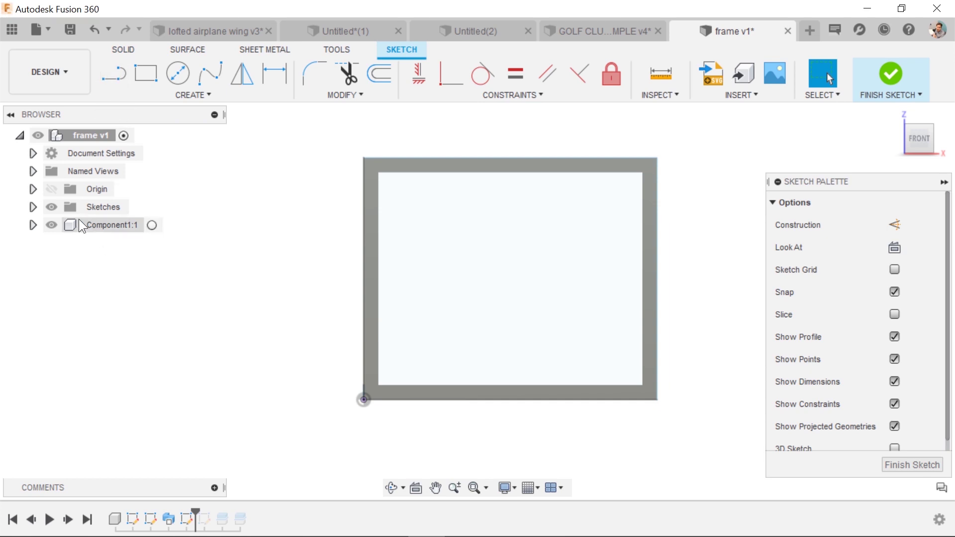
left_click(32, 225)
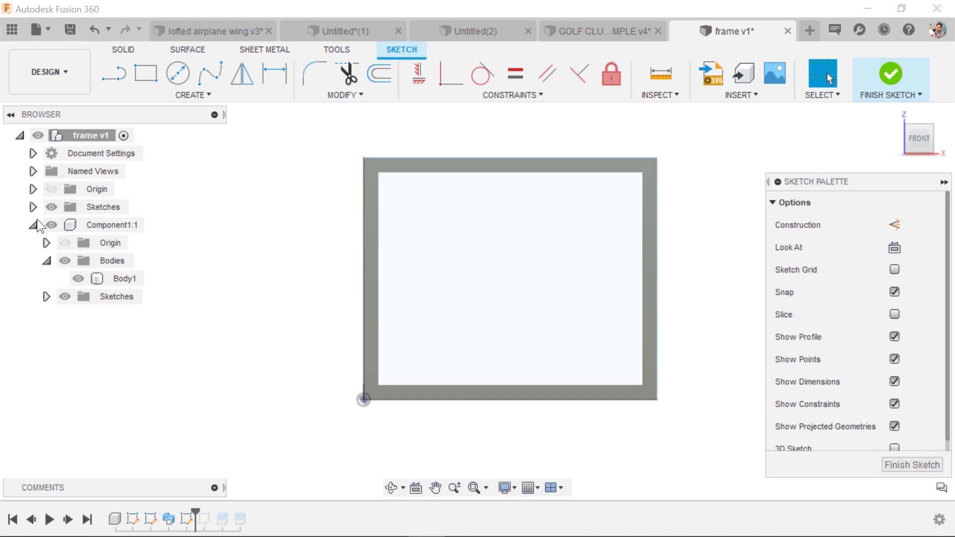
left_click(34, 225)
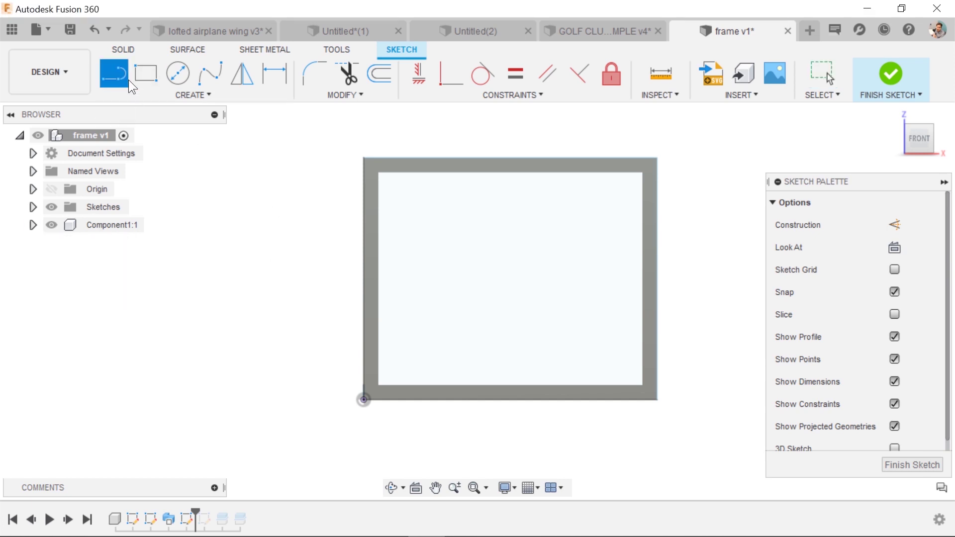
- Draw both corner-to-corner diagonal lines and finish the sketch
left_click(364, 399)
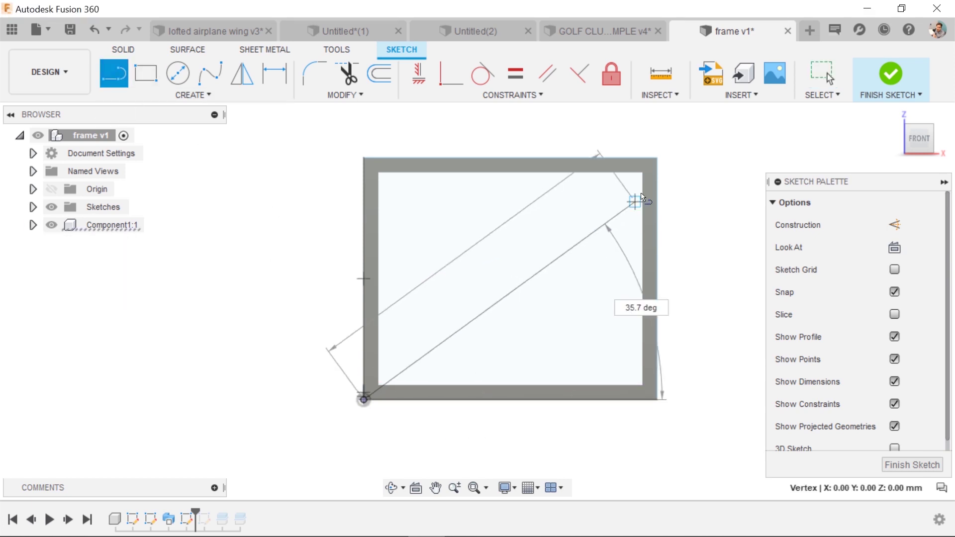
double_click(657, 158)
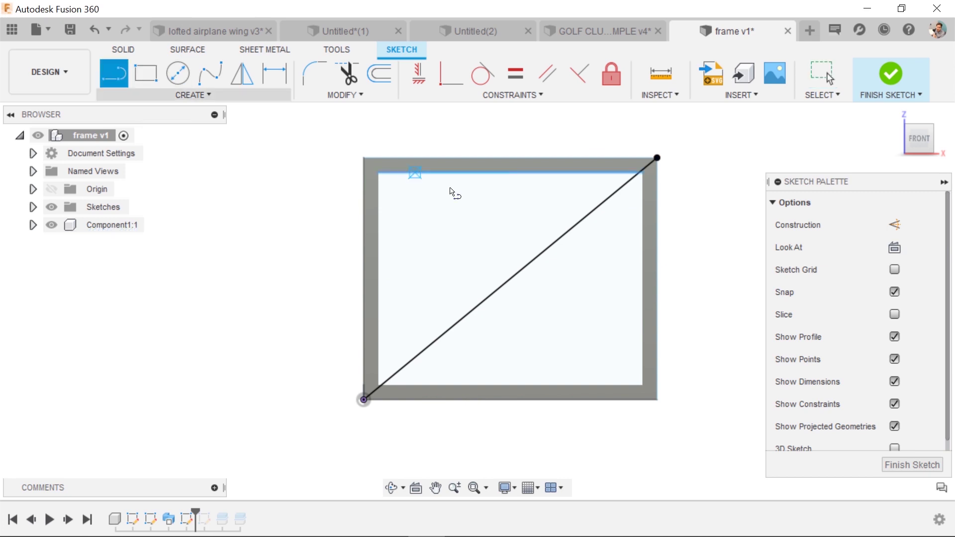
left_click(364, 157)
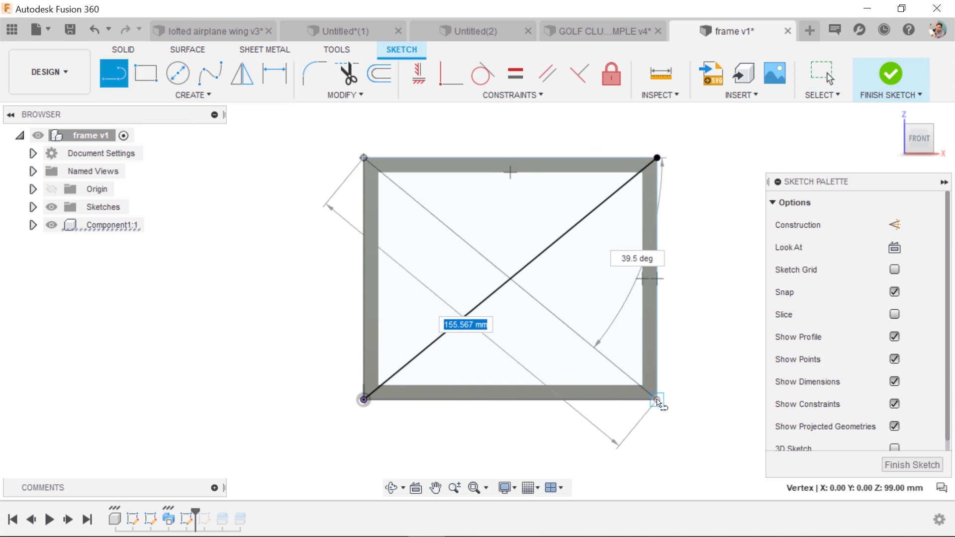
double_click(658, 399)
key("Escape")
scroll(664, 321, "up", 1)
scroll(637, 278, "down", 1)
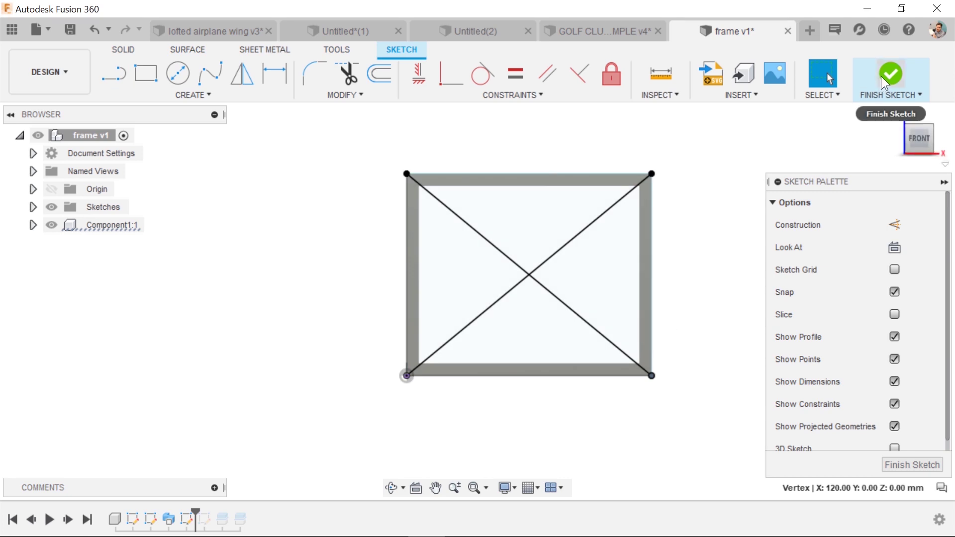
left_click(882, 77)
mouse_move(643, 318)
middle_mouse_down("shift")
mouse_move(608, 253)
mouse_move(629, 260)
middle_mouse_up("shift")
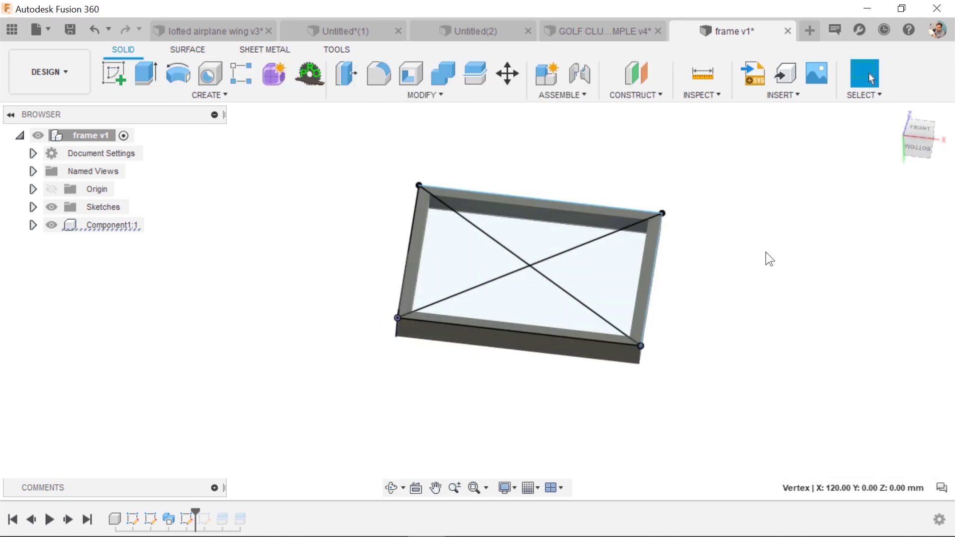
- Split the frame with the bottom-left to top-right diagonal as an extended splitting tool
key("s")
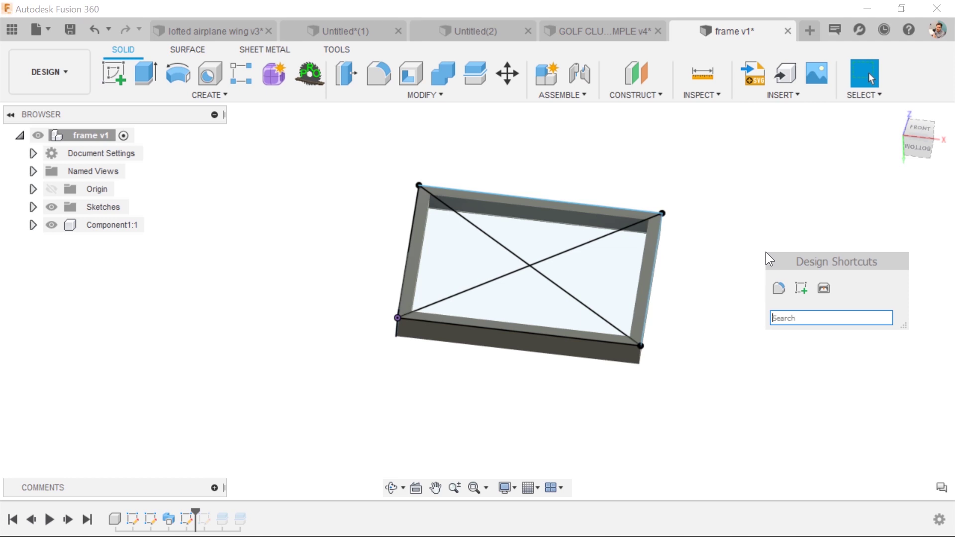
type("split")
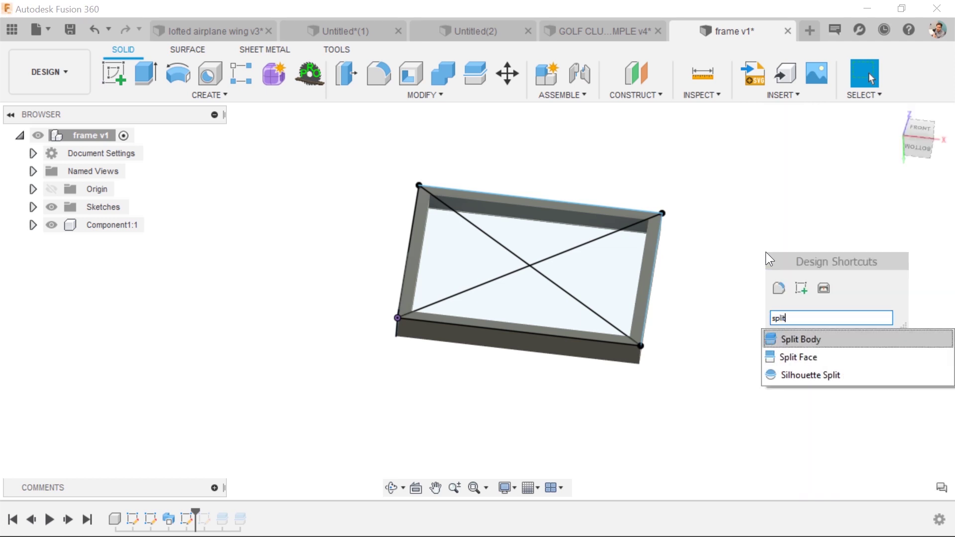
left_click(806, 337)
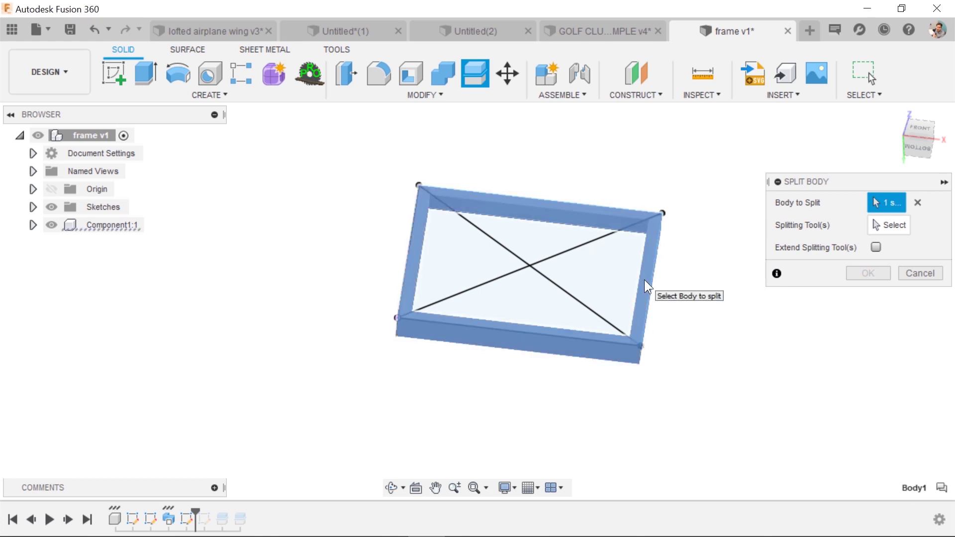
left_click(644, 279)
left_click(591, 244)
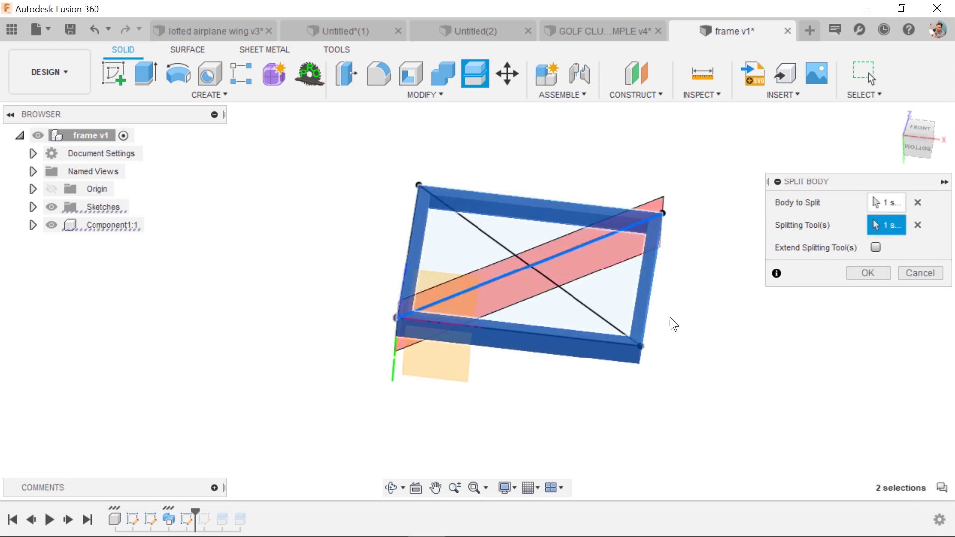
middle_click_drag(671, 318, 649, 301, "shift")
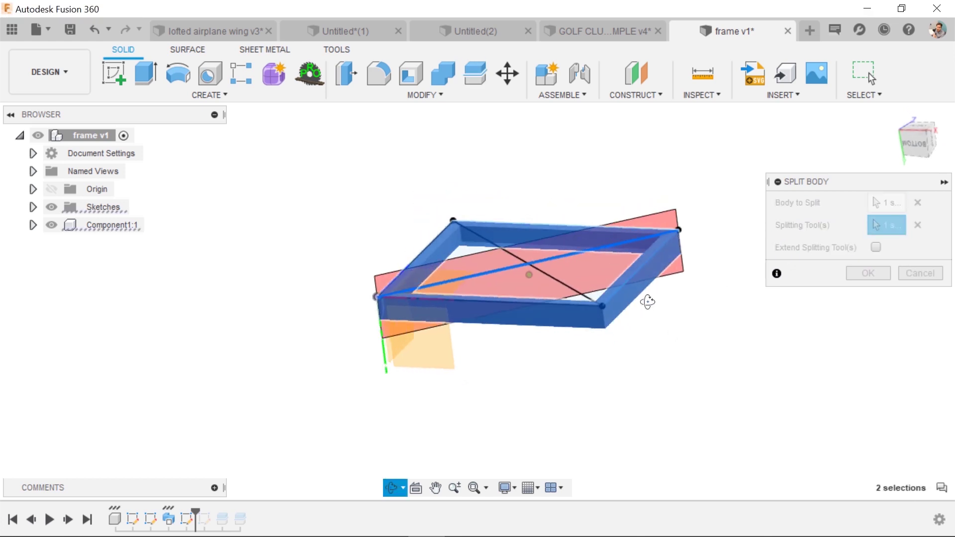
left_click(874, 247)
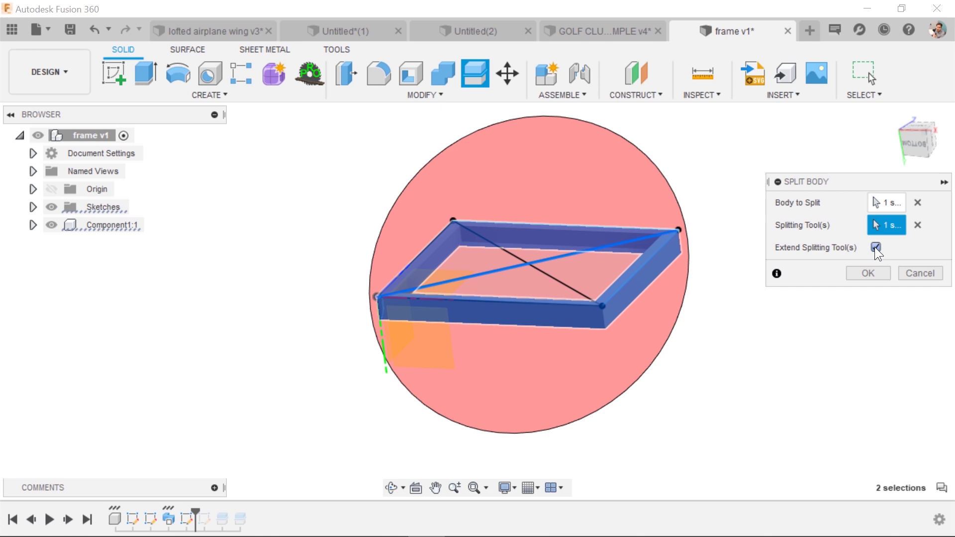
left_click(880, 276)
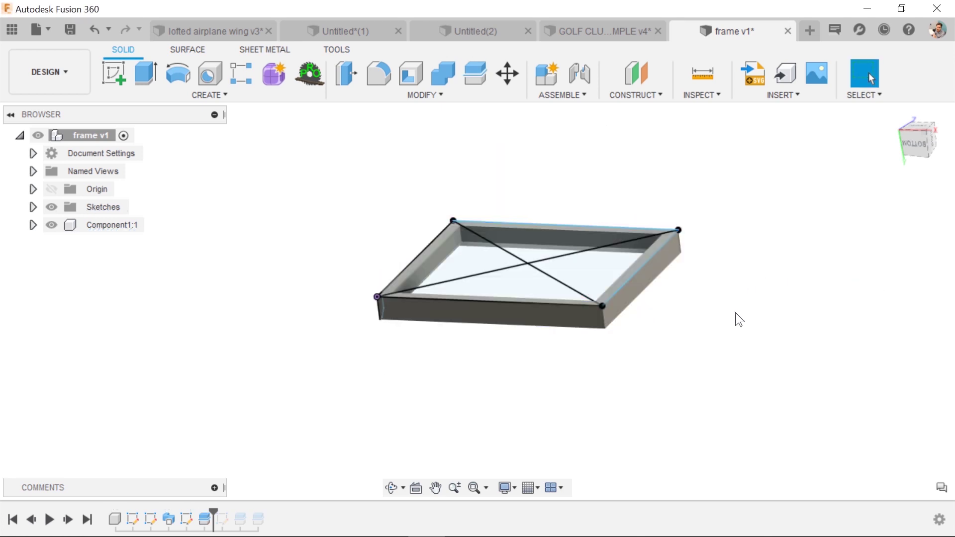
left_click(33, 224)
left_click(46, 260)
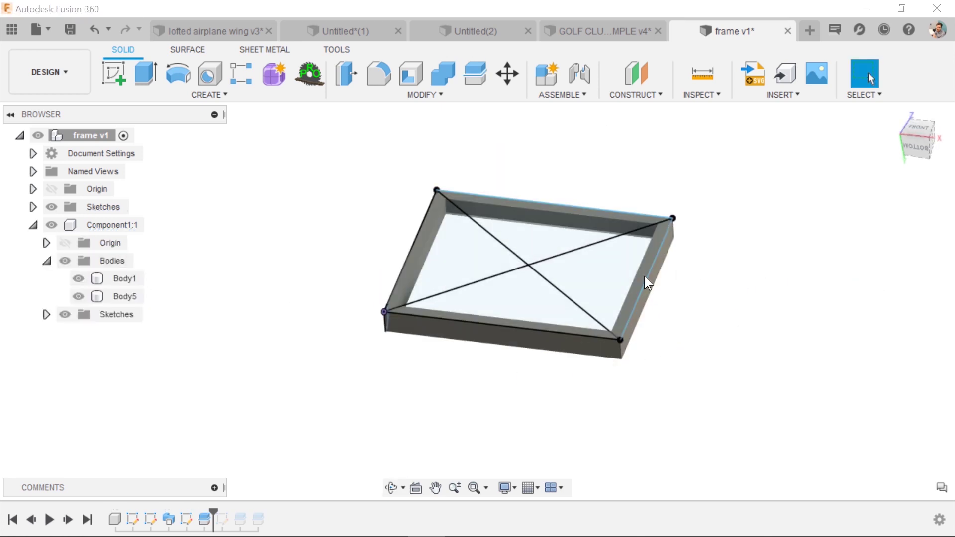
- Split Body1 and Body5 with the top-left to bottom-right diagonal
right_click(401, 205)
left_click(406, 164)
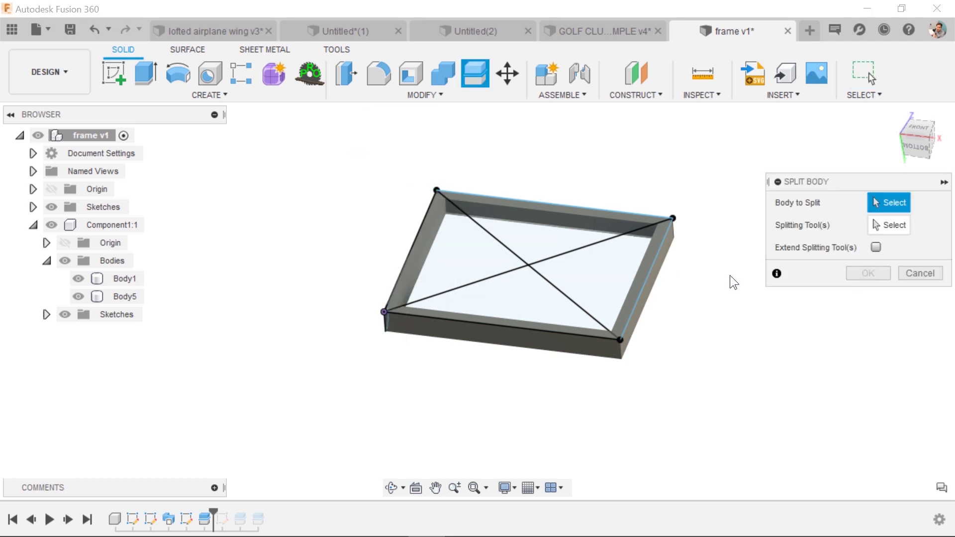
left_click(625, 311)
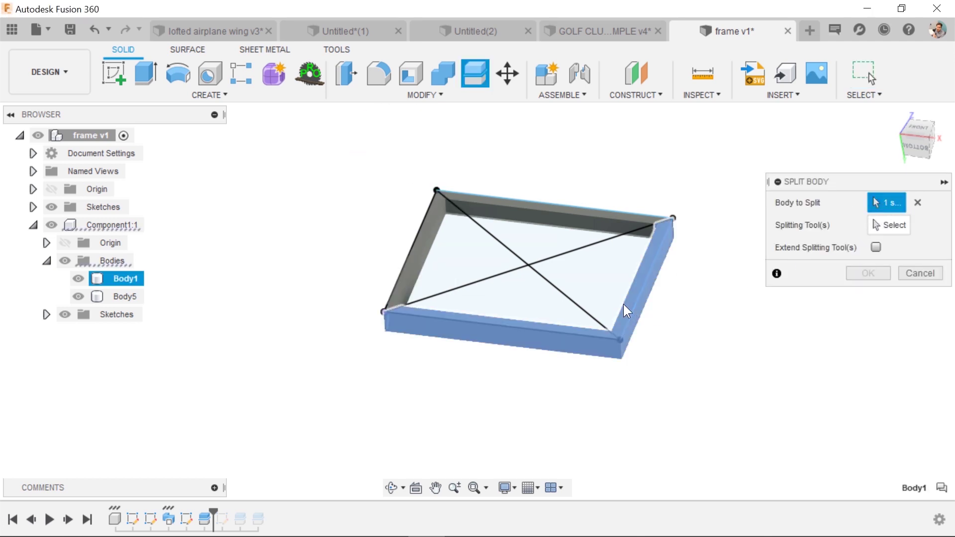
left_click(618, 217)
left_click(886, 226)
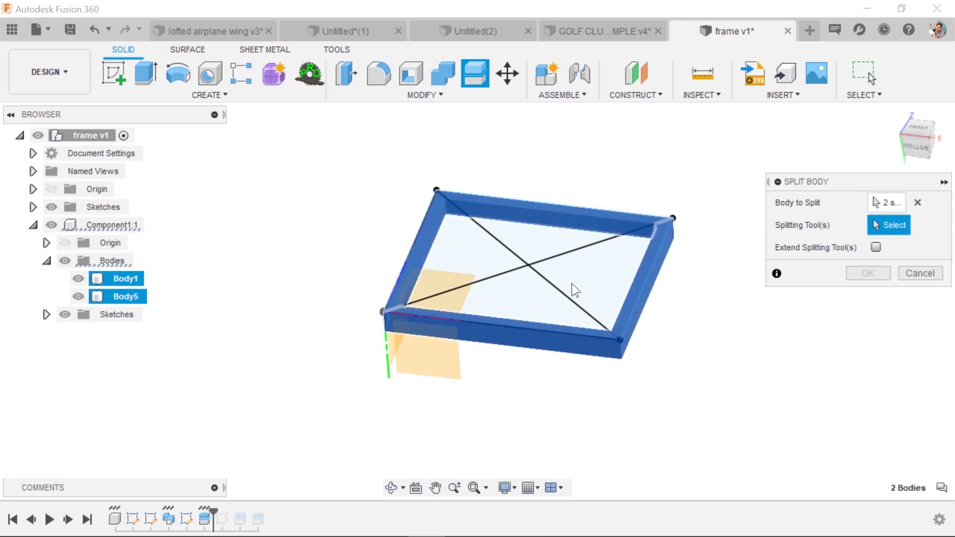
left_click(551, 284)
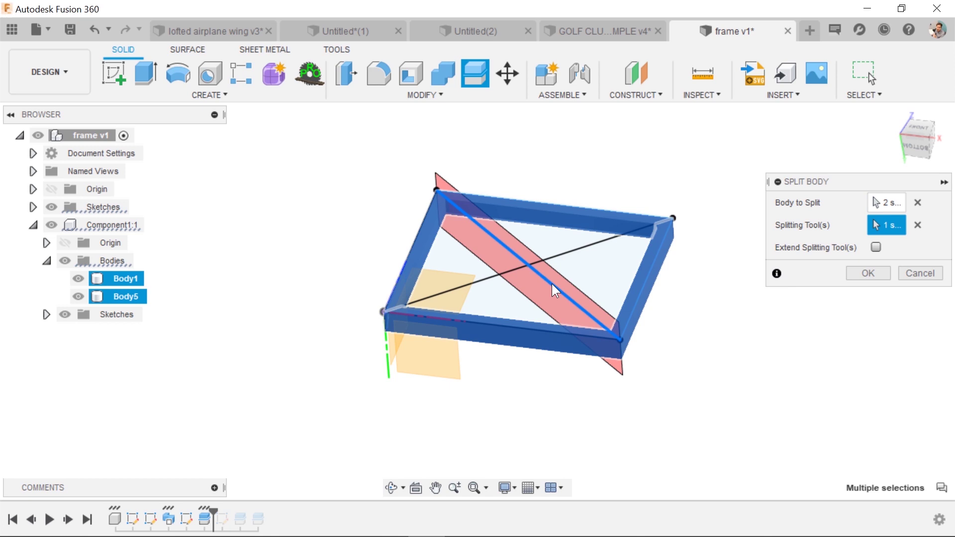
left_click(866, 274)
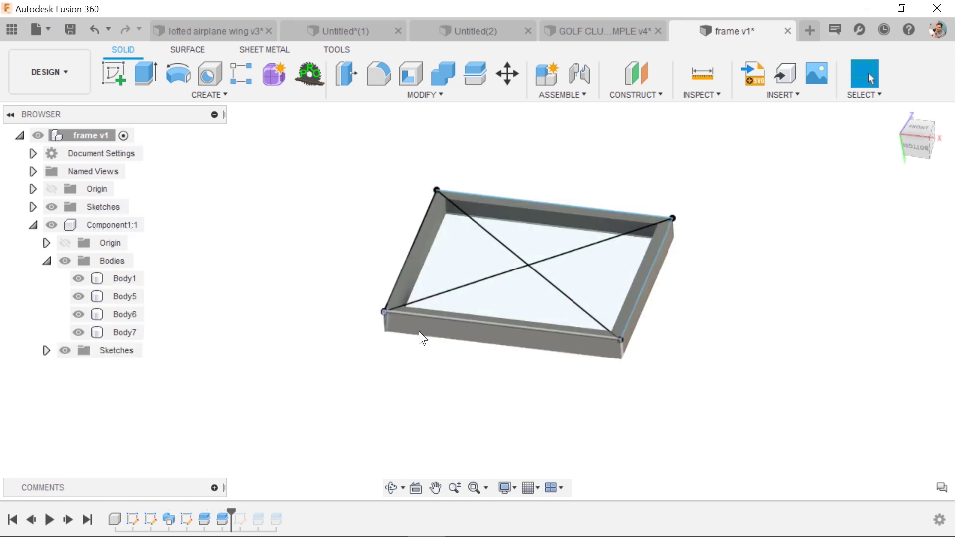
middle_click_drag(441, 351, 231, 346, "shift")
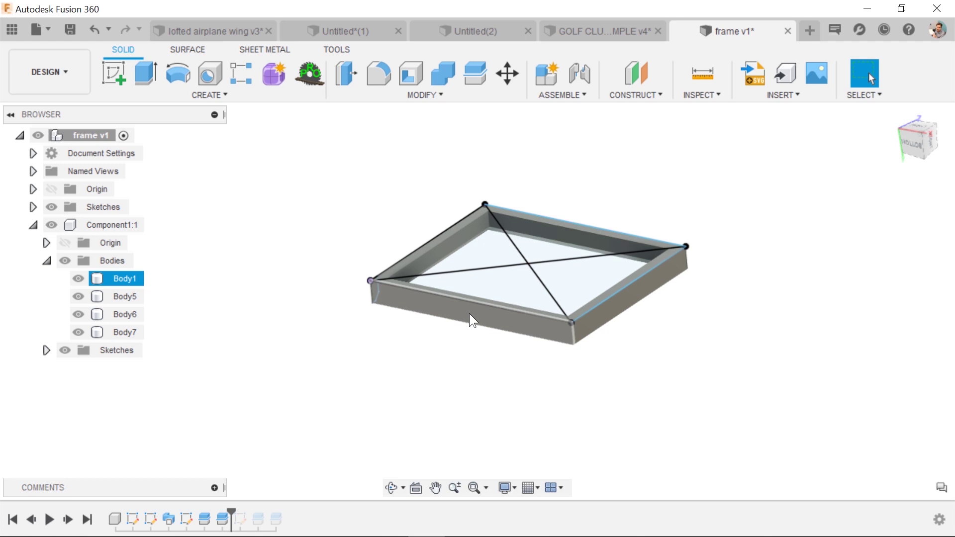
- Create a component from Body7
right_click(116, 331)
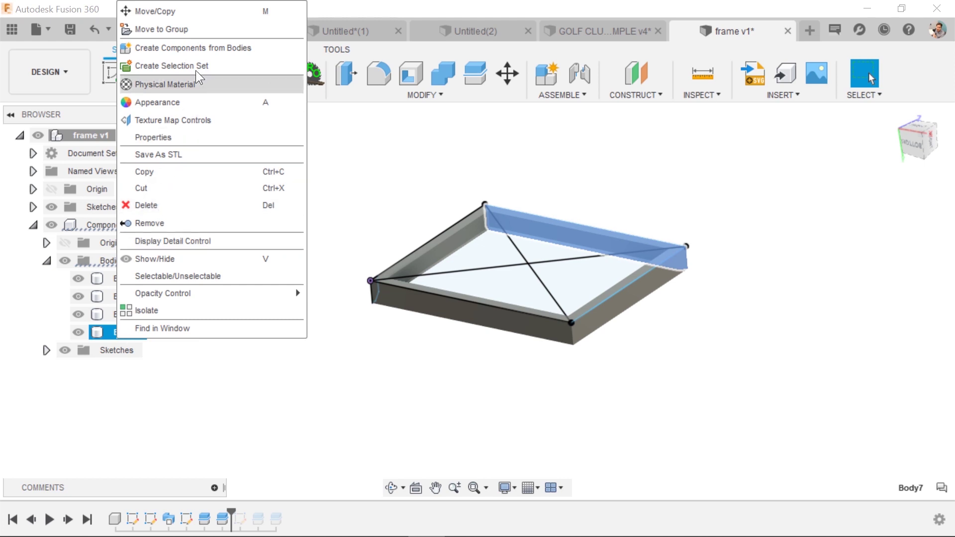
left_click(198, 50)
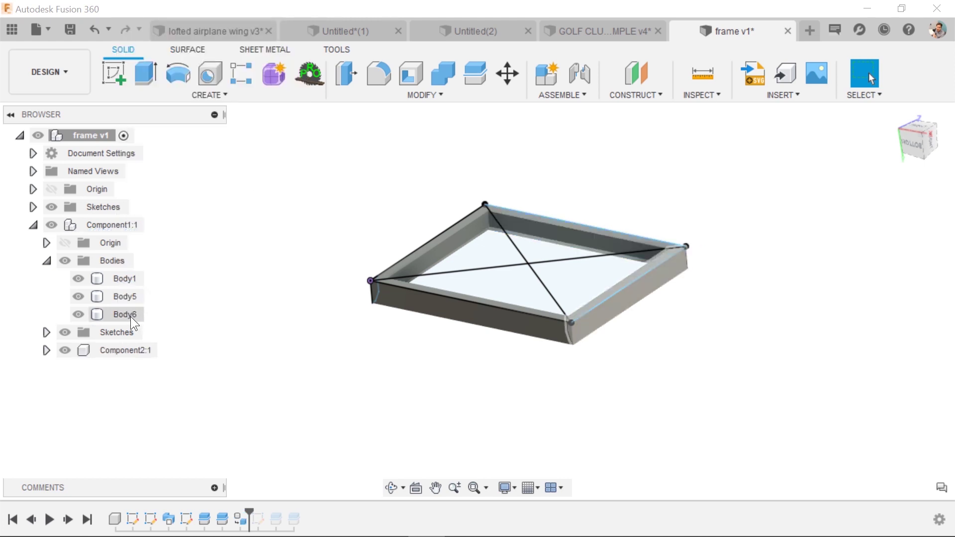
left_click(32, 225)
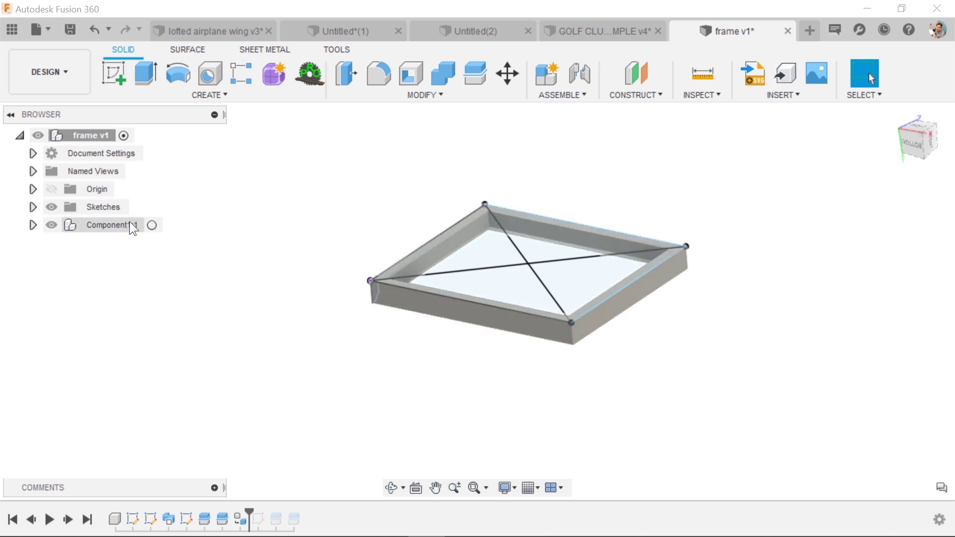
left_click(33, 225)
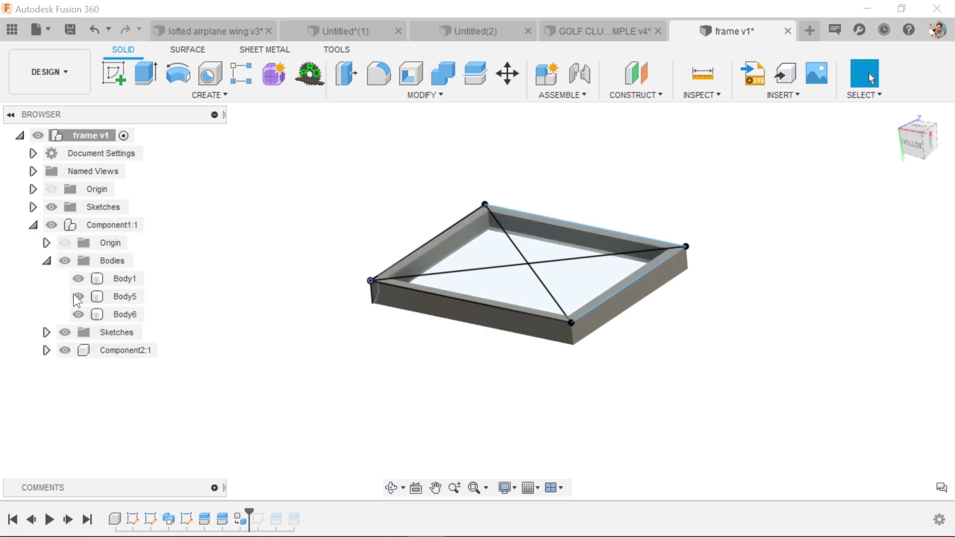
- Create components from Body6, Body1 and Body5, then collapse the Sketches folder
right_click(114, 314)
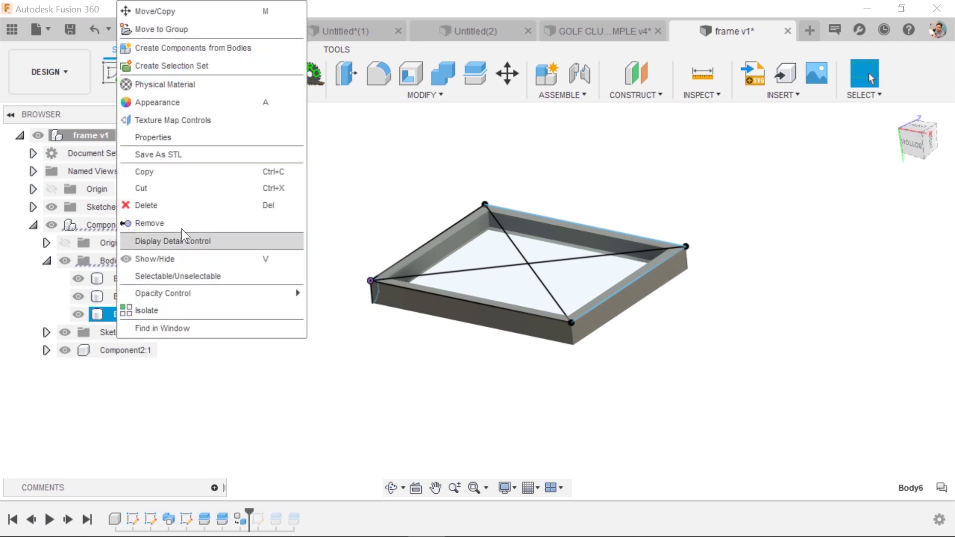
left_click(190, 49)
right_click(118, 296)
left_click(176, 49)
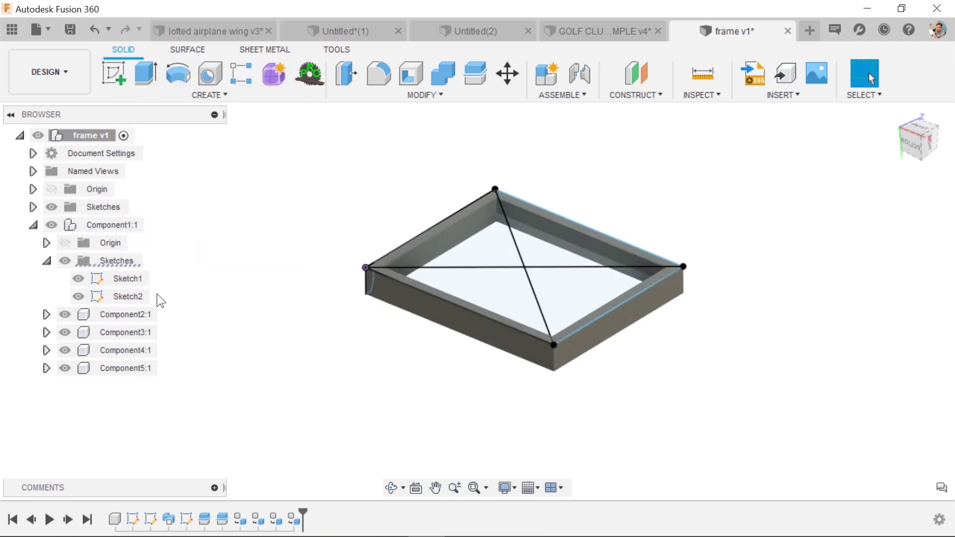
left_click(45, 261)
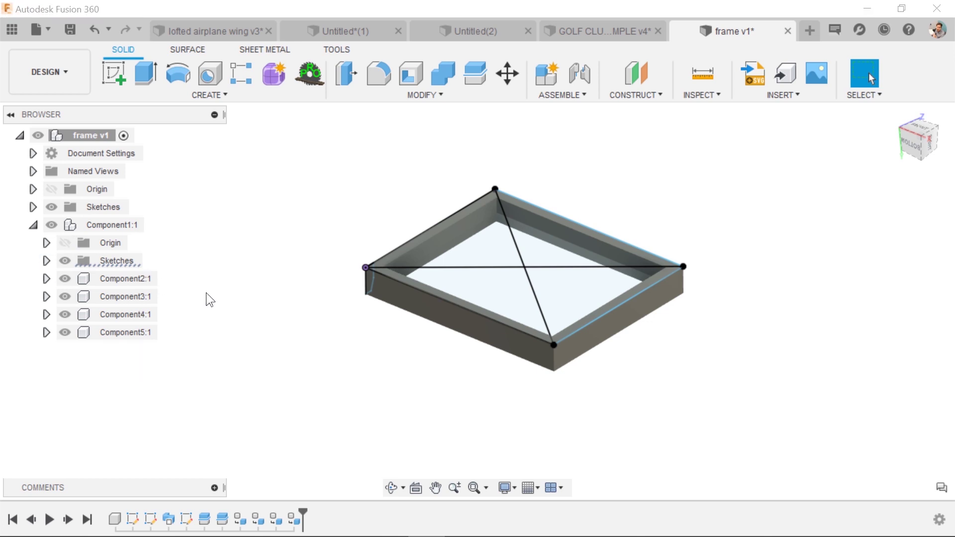
- Briefly activate Component2:1, then reactivate Component1:1 and clear the selection
double_click(123, 278)
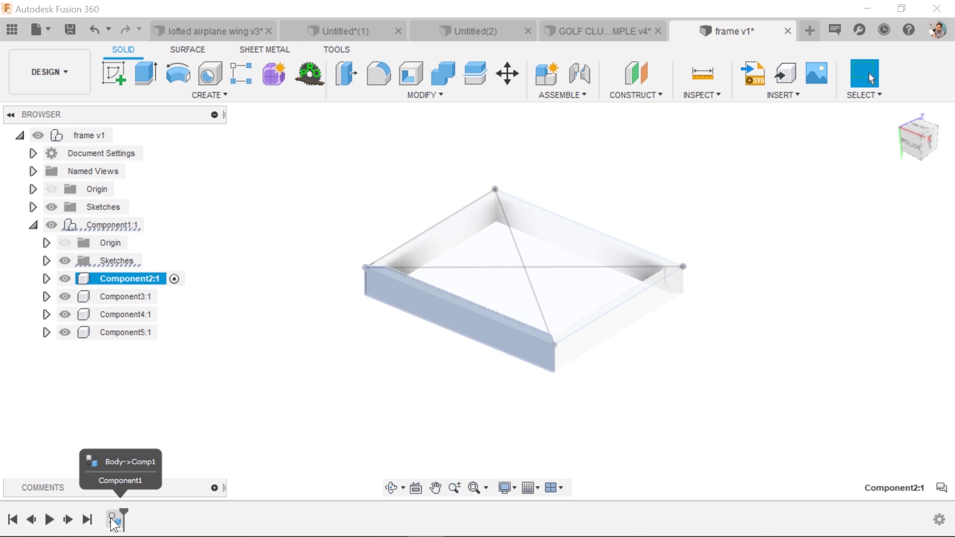
left_click(178, 418)
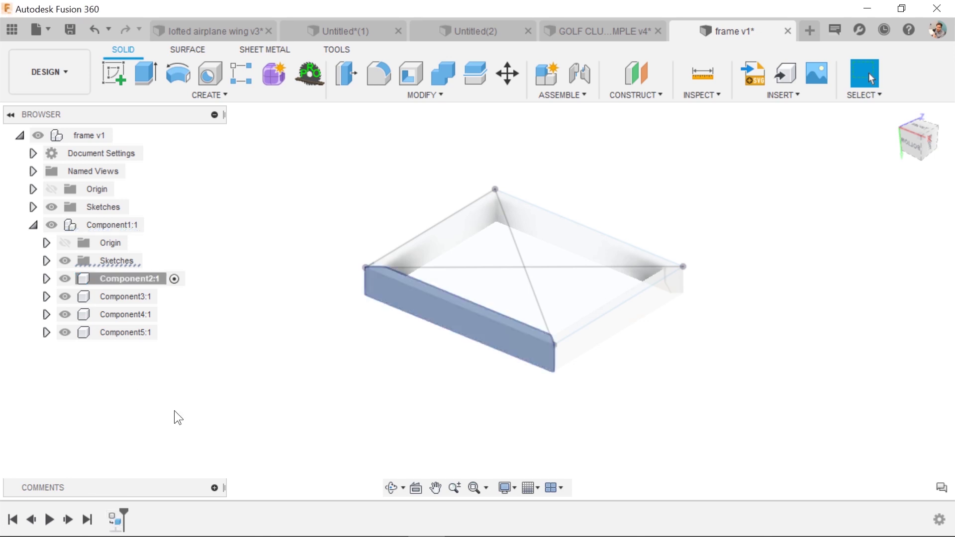
left_click(132, 224)
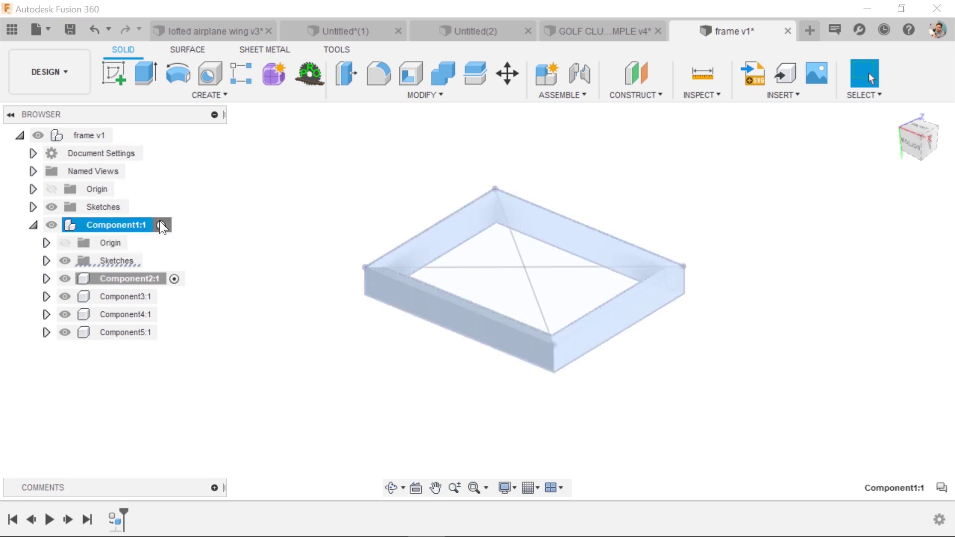
left_click(161, 225)
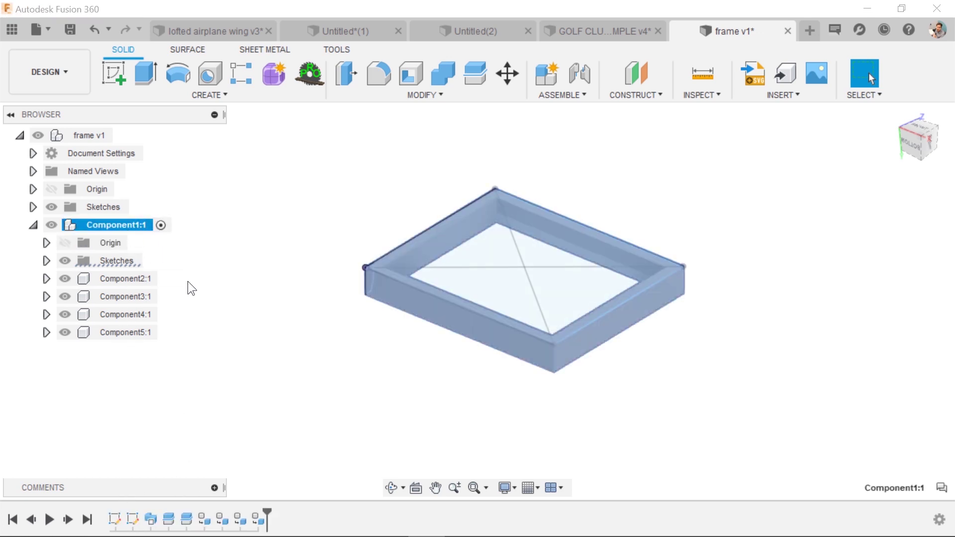
key("Escape")
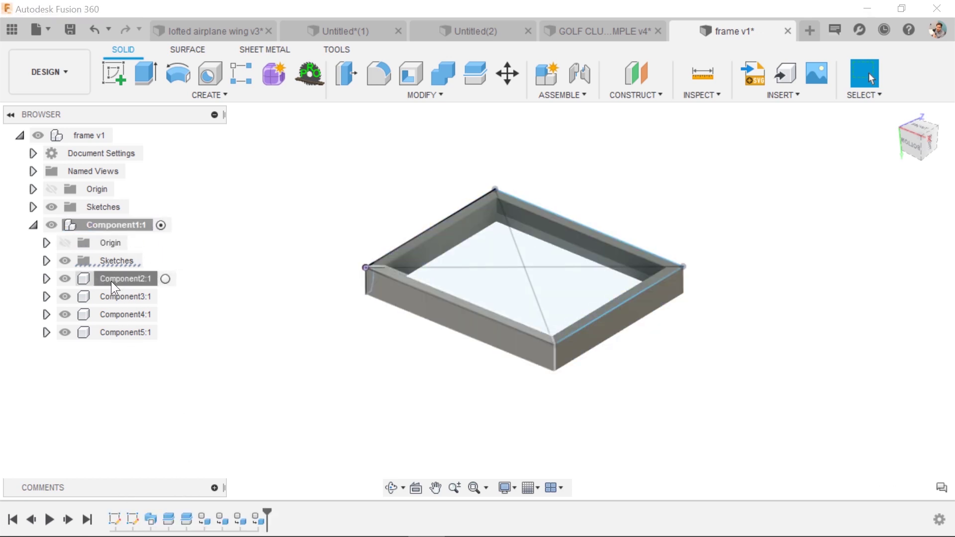
- Move Component2:1, Component5:1, Component4:1 and Component3:1 under the frame v1 root
left_click_drag(113, 281, 83, 136)
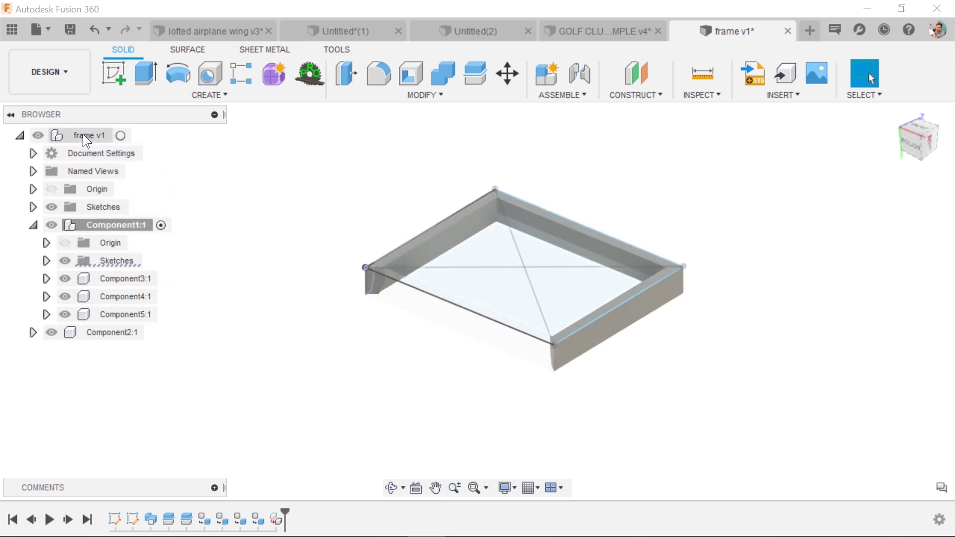
left_click_drag(114, 315, 81, 137)
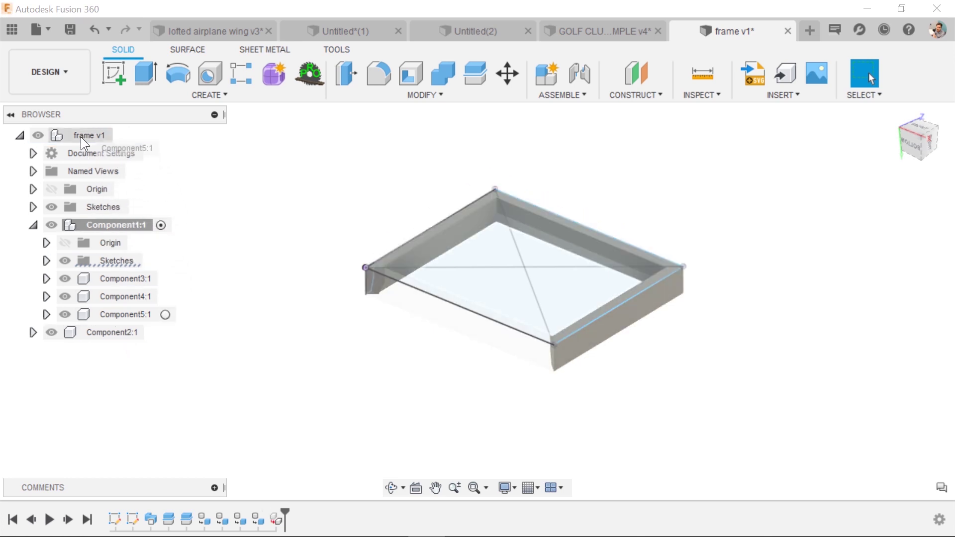
left_click_drag(104, 297, 74, 131)
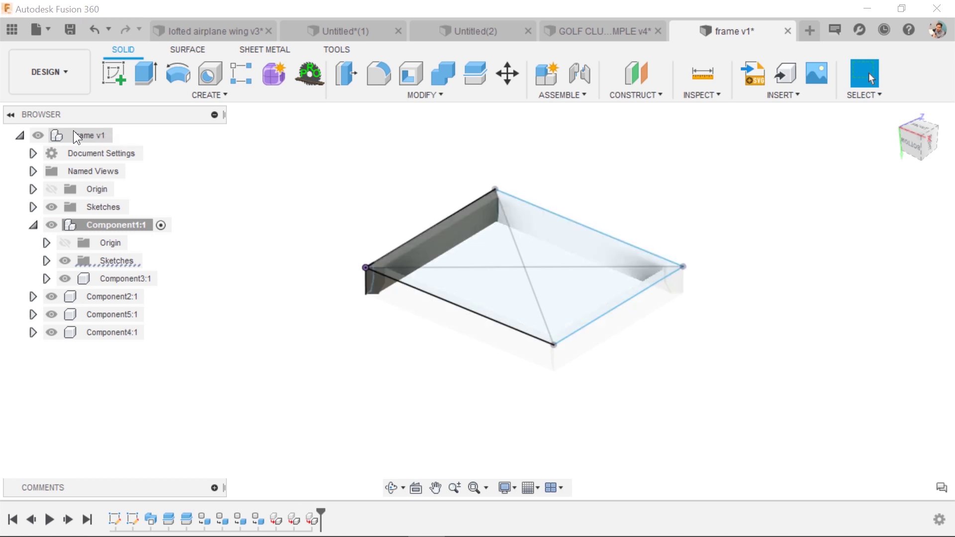
left_click_drag(92, 282, 80, 138)
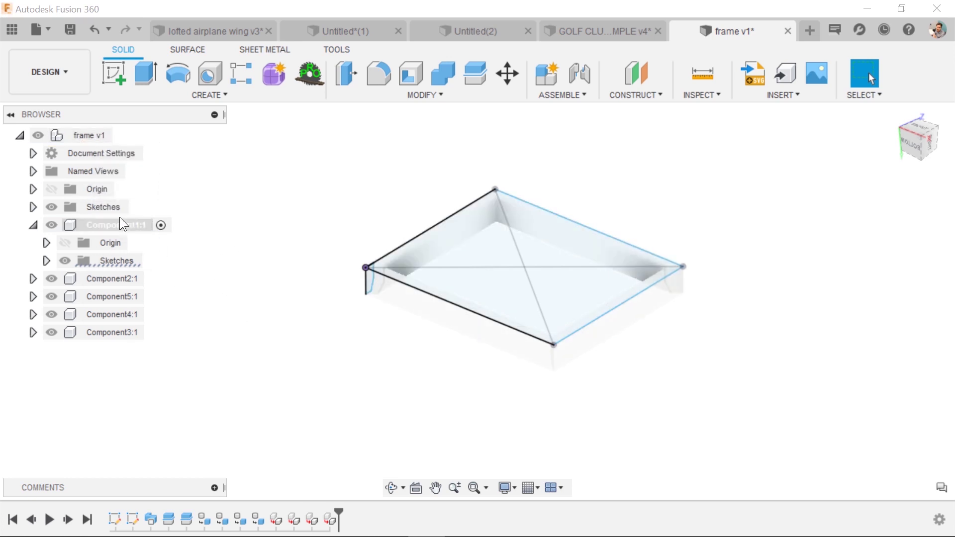
left_click(32, 225)
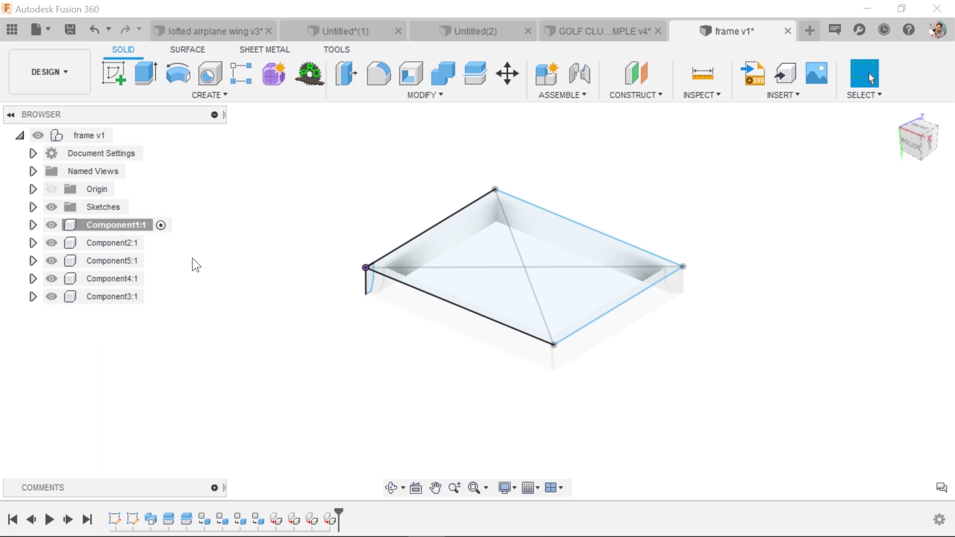